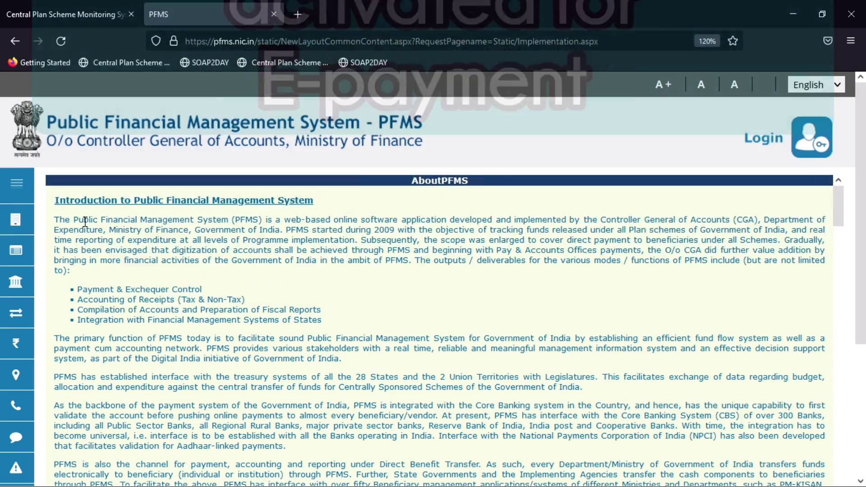
Step: Scroll down through the PFMS Implementation page's background and module text
scroll(86, 220, down, 6)
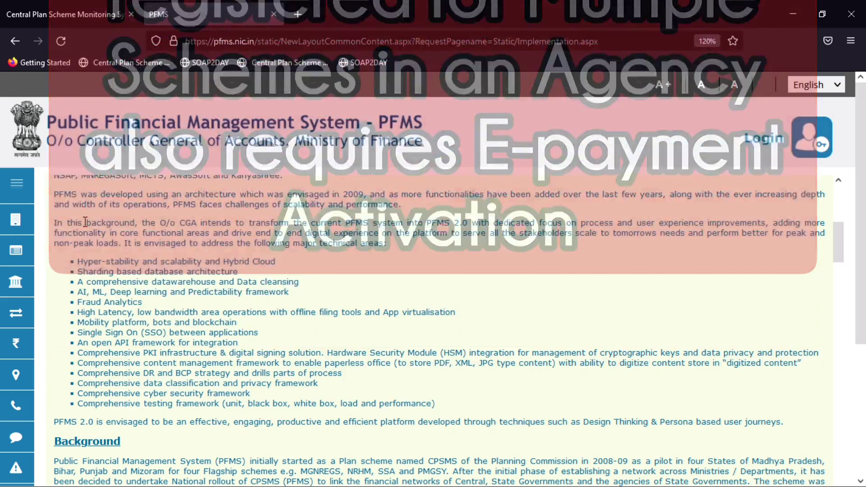
scroll(433, 316, down, 4)
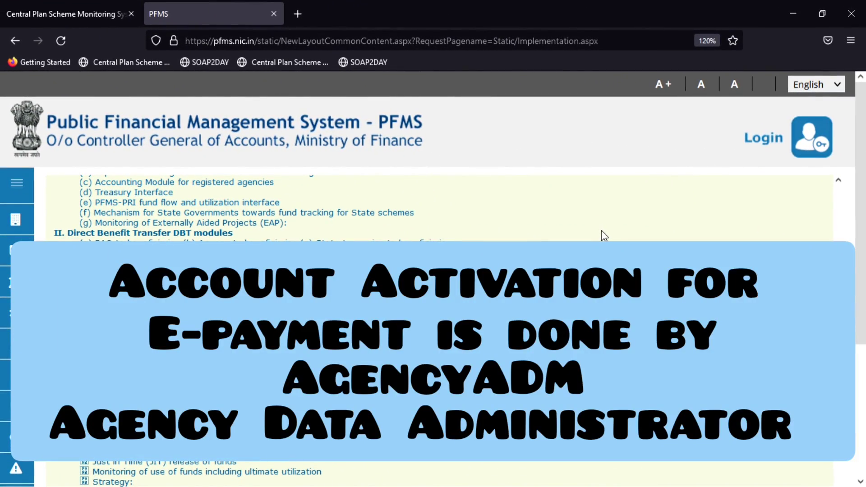
scroll(602, 231, down, 5)
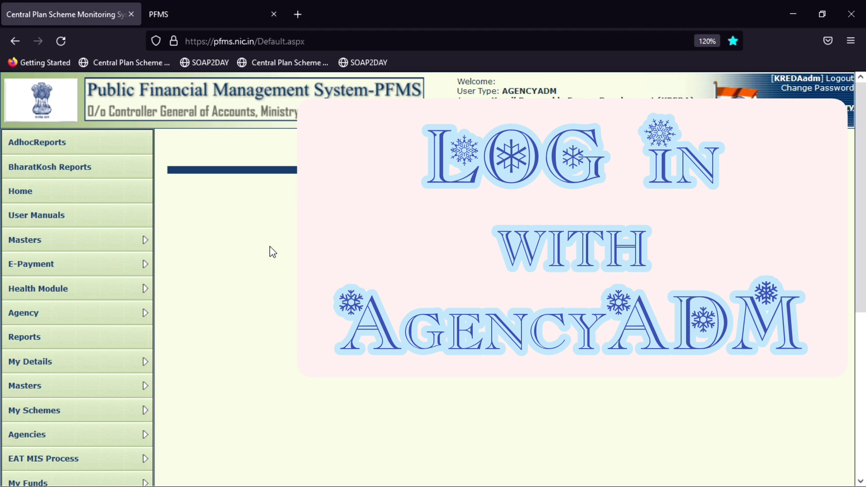
Step: Open My Schemes > Manage and scroll to the table of schemes and approved bank accounts
scroll(196, 281, down, 2)
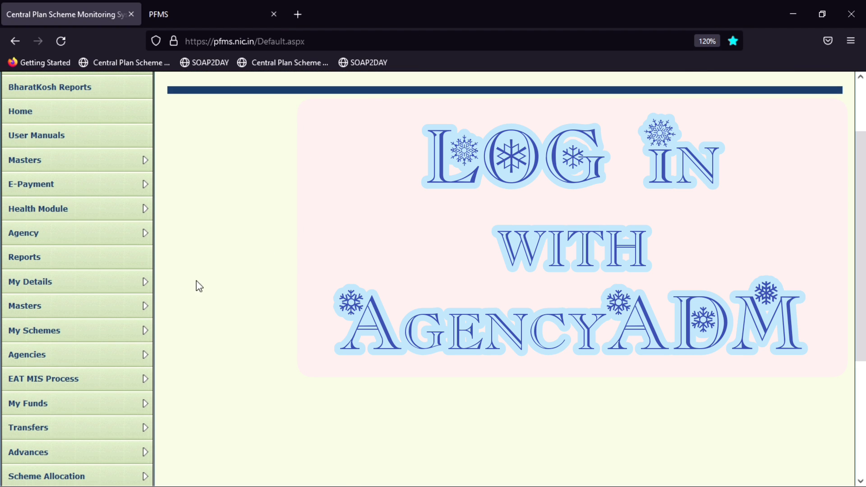
mouse_move(86, 411)
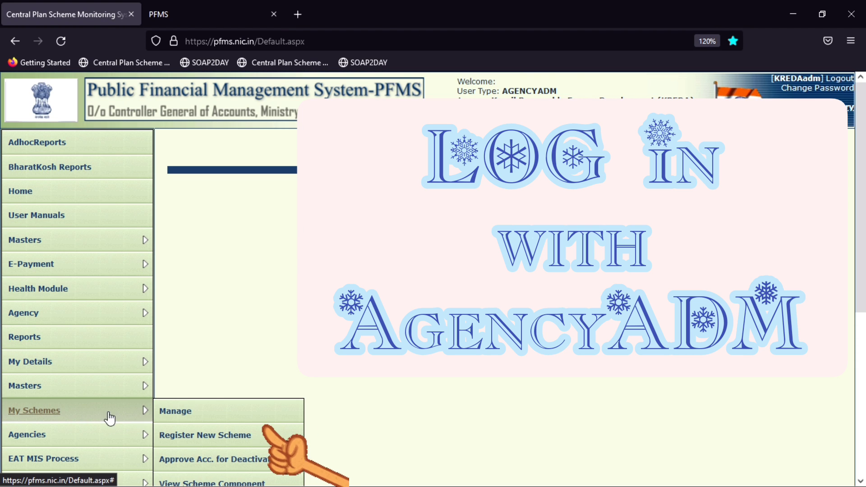
click(217, 412)
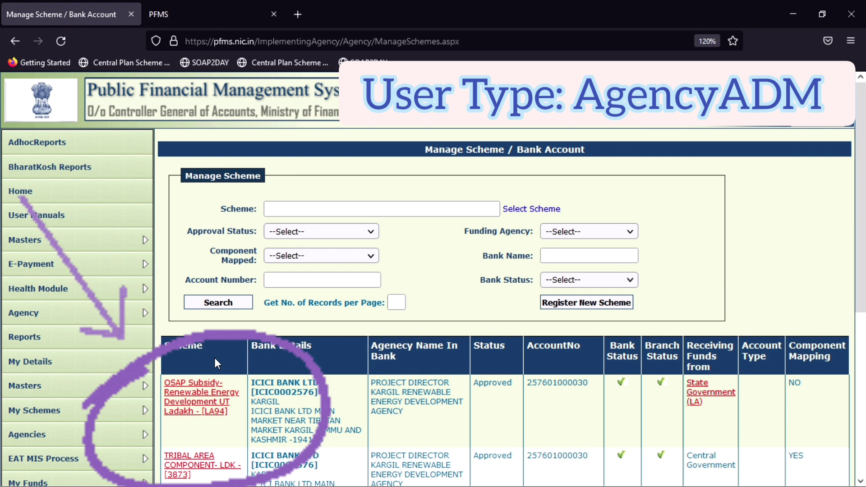
scroll(214, 359, down, 3)
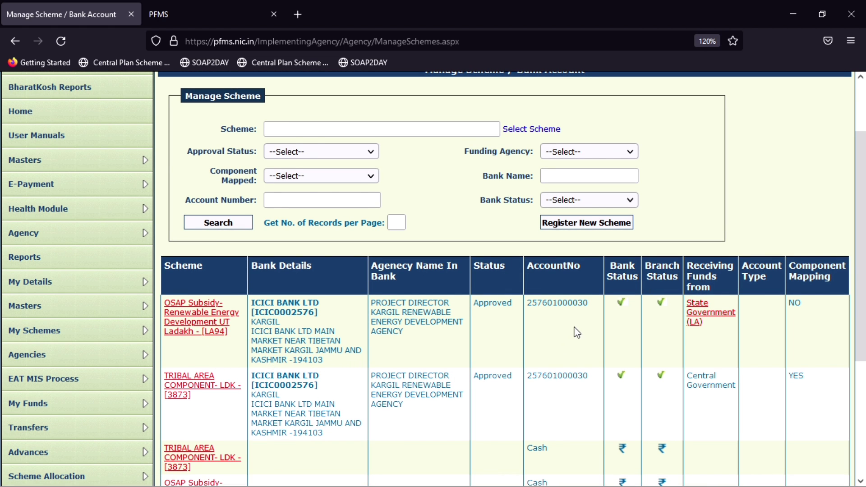
scroll(244, 337, down, 6)
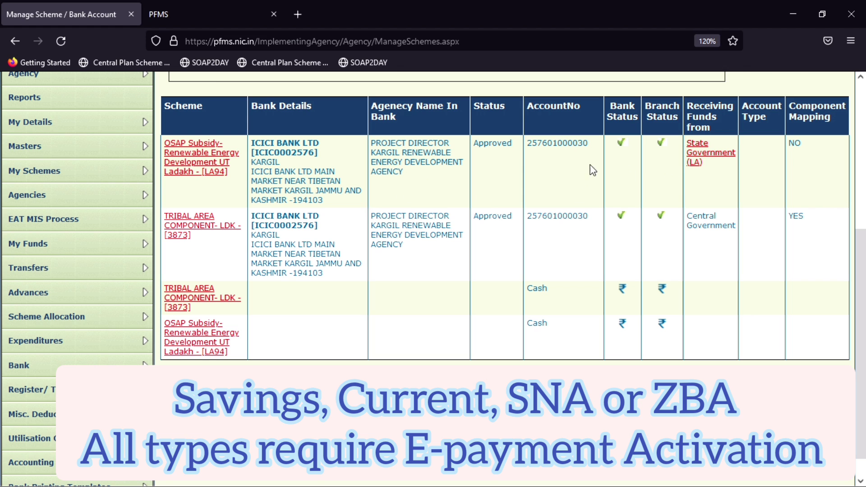
drag(514, 142, 473, 147)
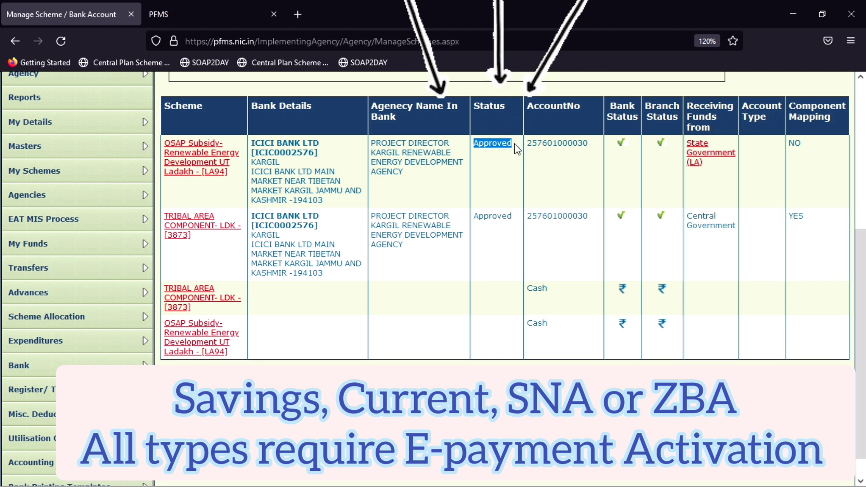
click(545, 149)
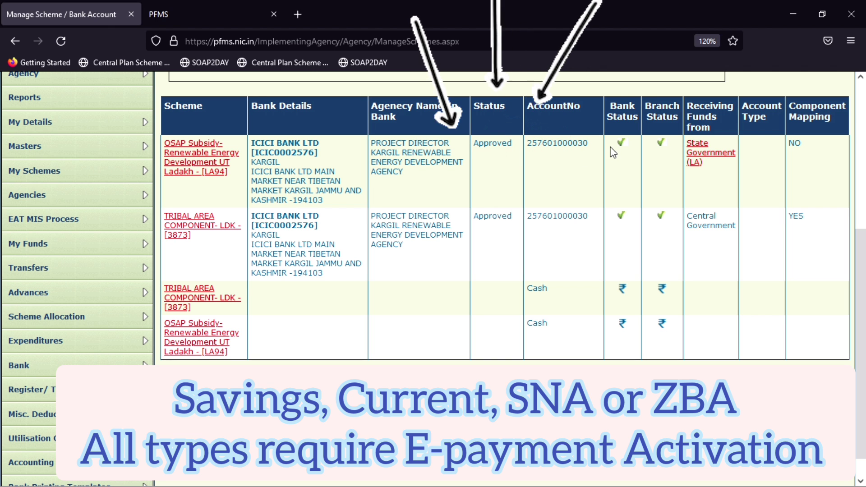
drag(610, 145, 638, 142)
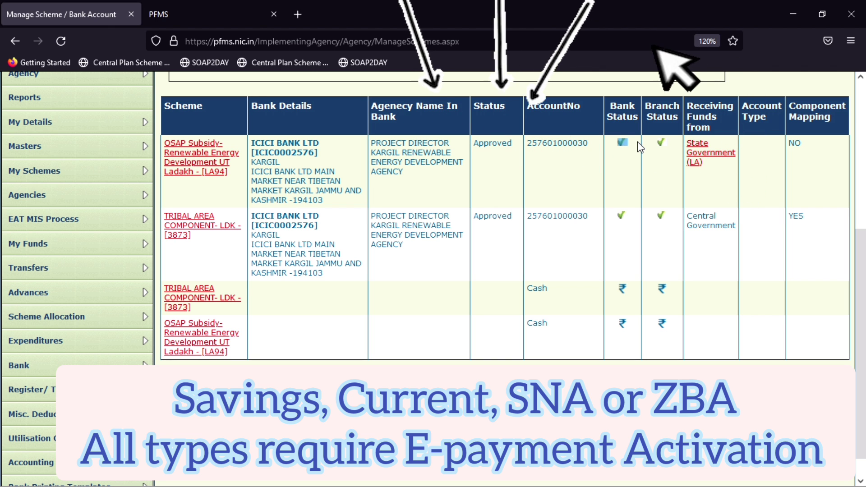
drag(527, 142, 589, 142)
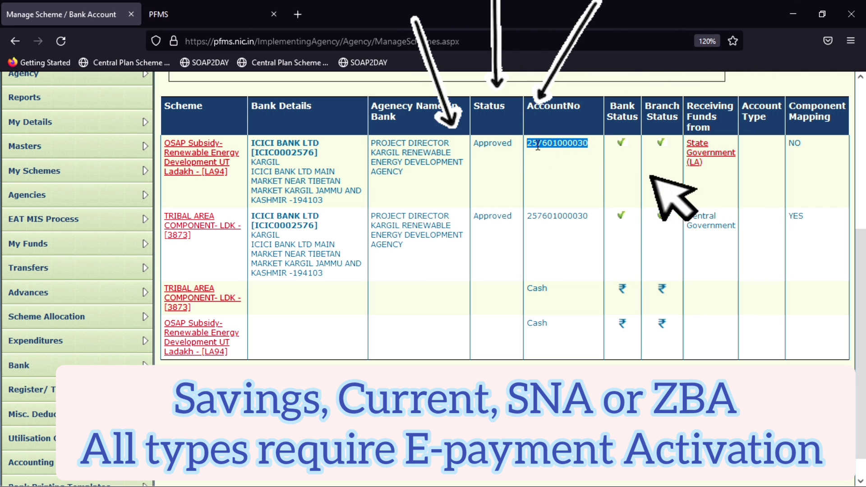
drag(515, 142, 470, 148)
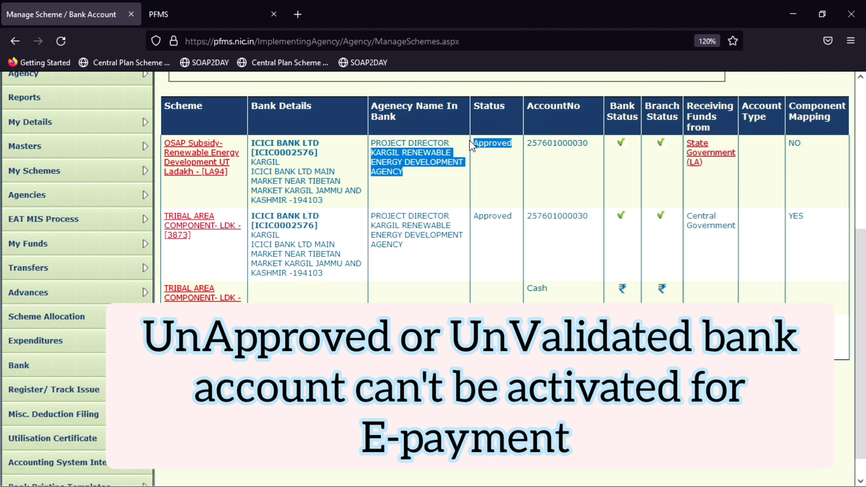
double_click(606, 145)
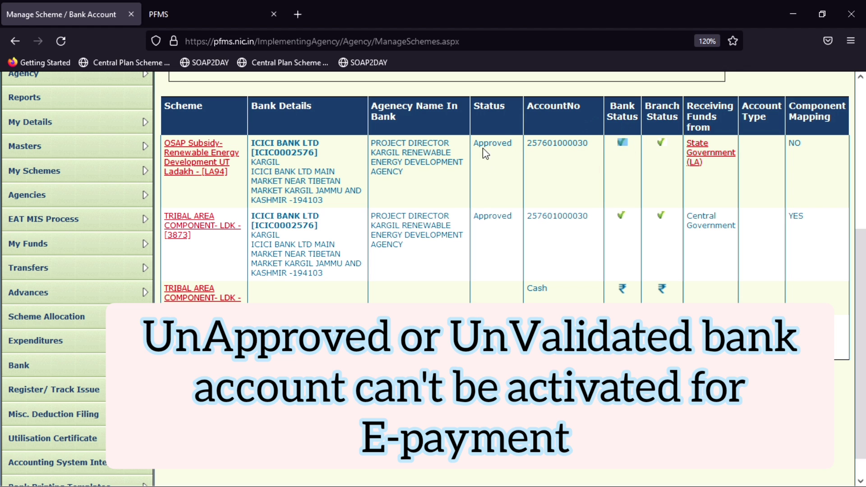
drag(526, 144, 587, 142)
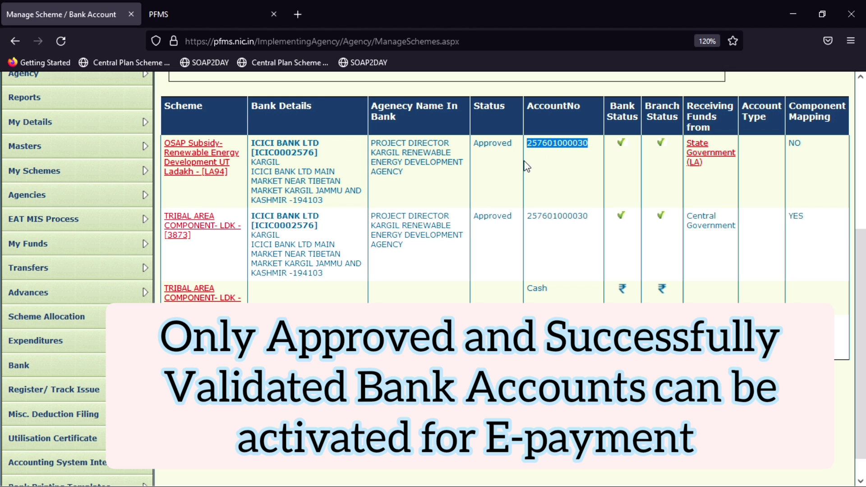
click(622, 145)
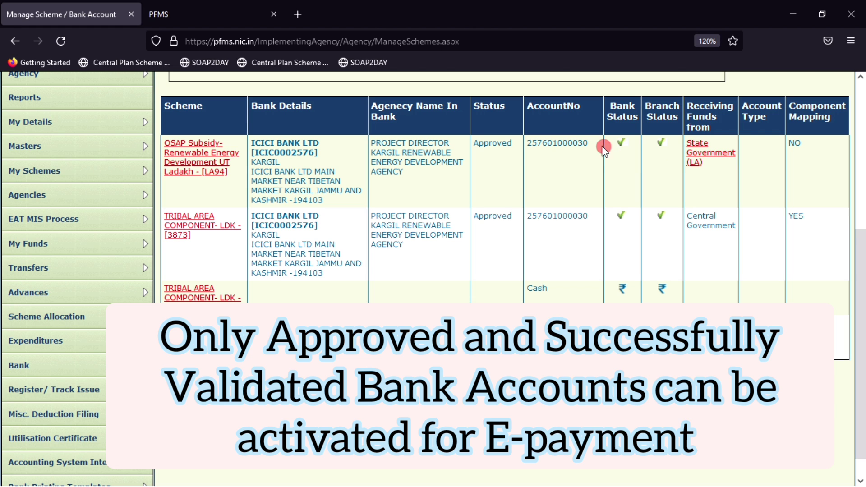
drag(603, 149, 530, 152)
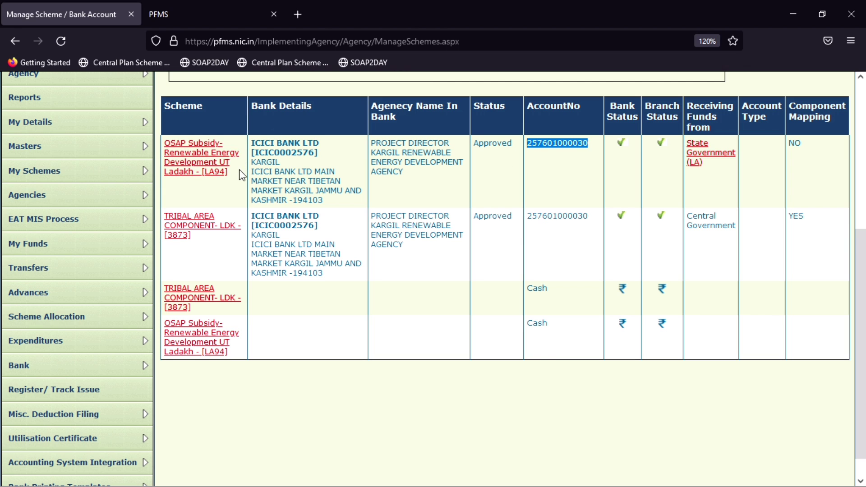
drag(242, 175, 204, 178)
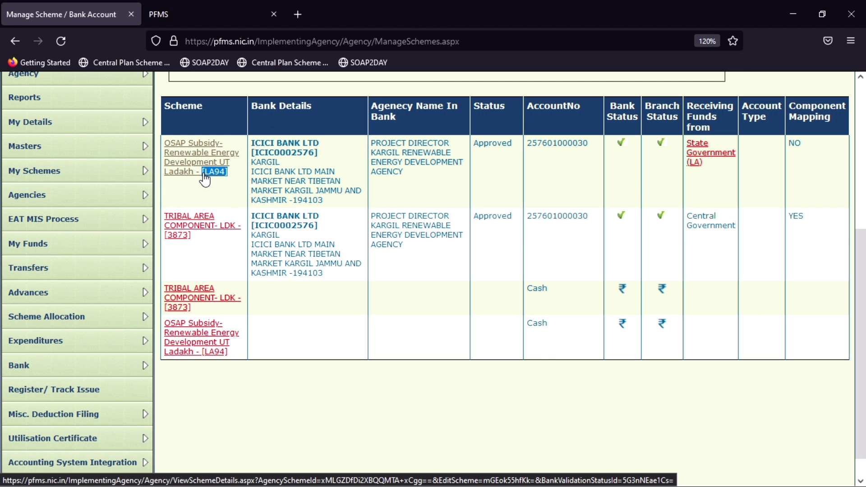
drag(201, 235, 165, 237)
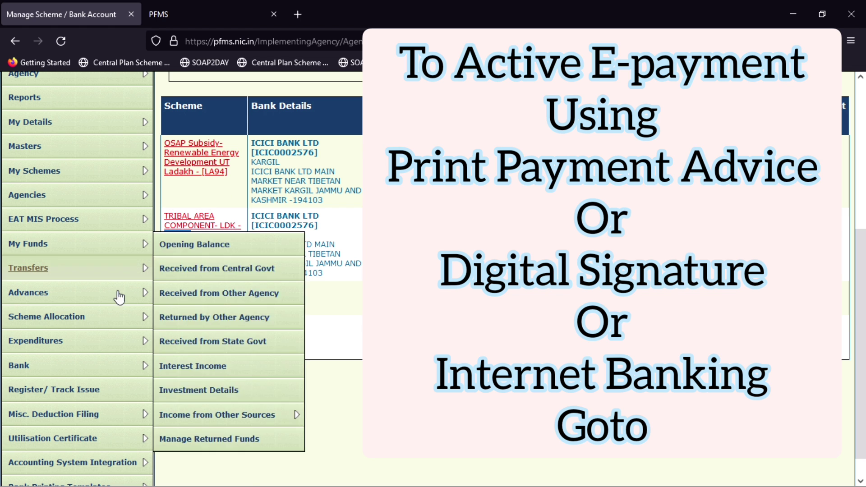
Step: Open the Activation of bank account page for e-payment
mouse_move(107, 326)
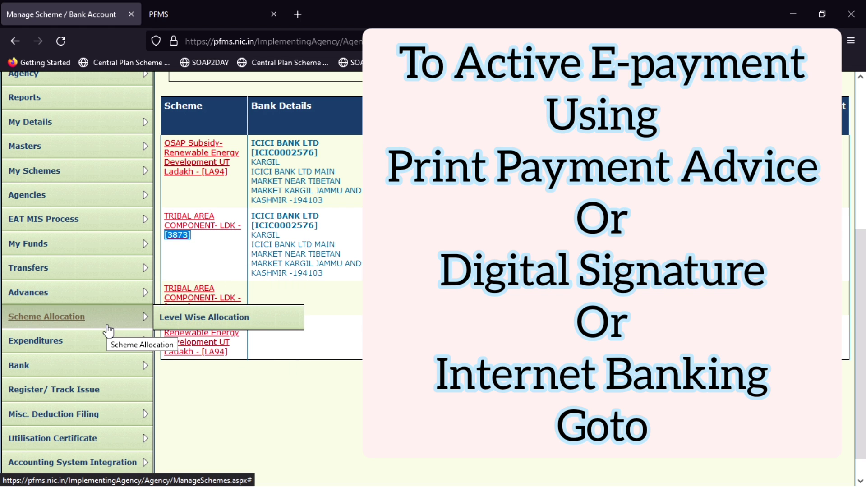
mouse_move(106, 364)
scroll(110, 364, up, 1)
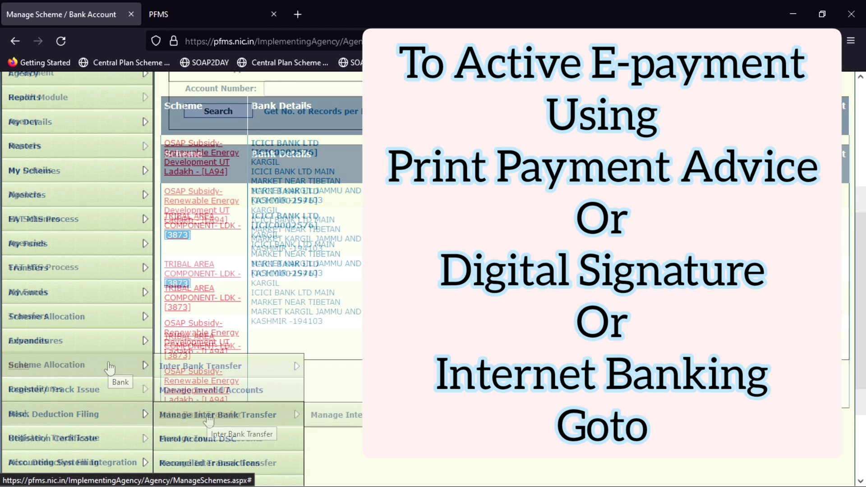
mouse_move(209, 420)
scroll(208, 420, down, 3)
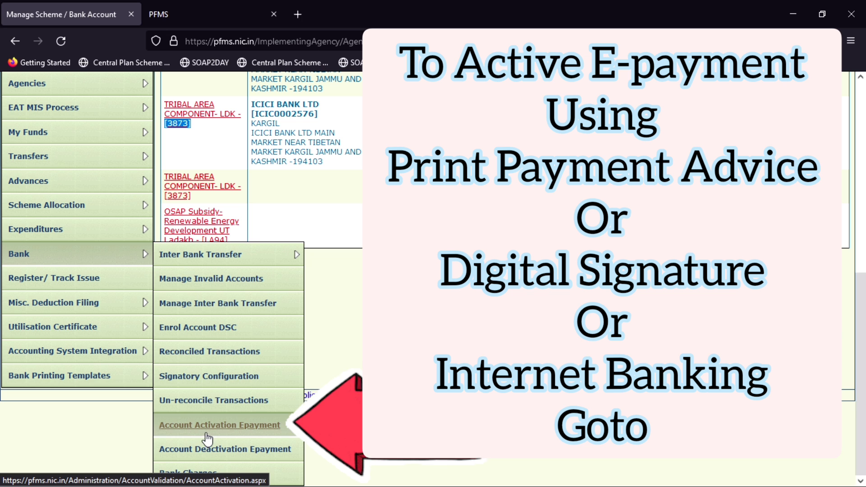
click(208, 431)
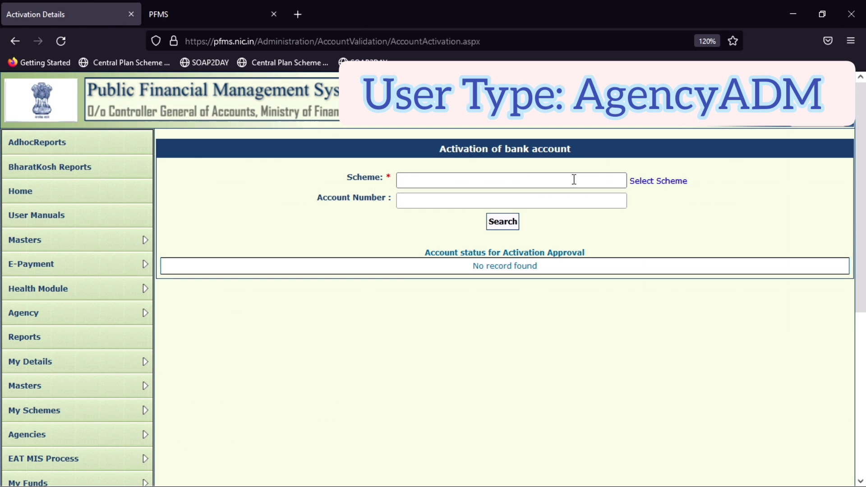
Step: Pick scheme TRIBAL AREA COMPONENT- LDK [3873] and search its bank accounts
click(574, 179)
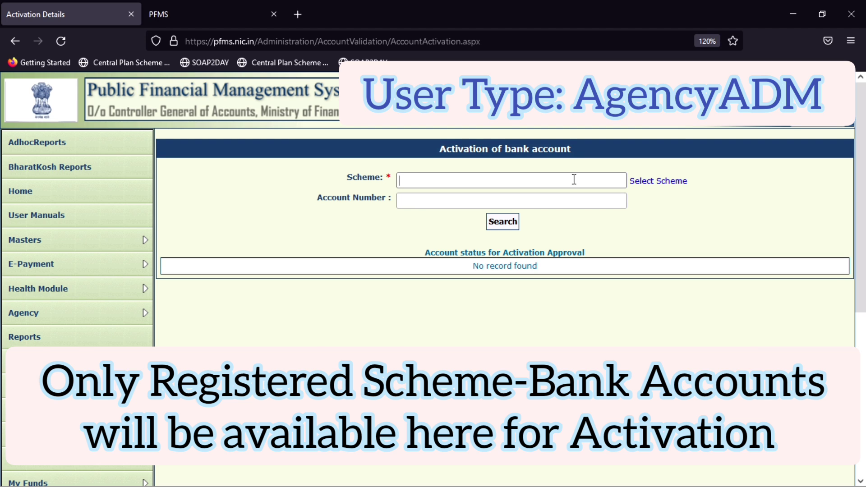
text(3873)
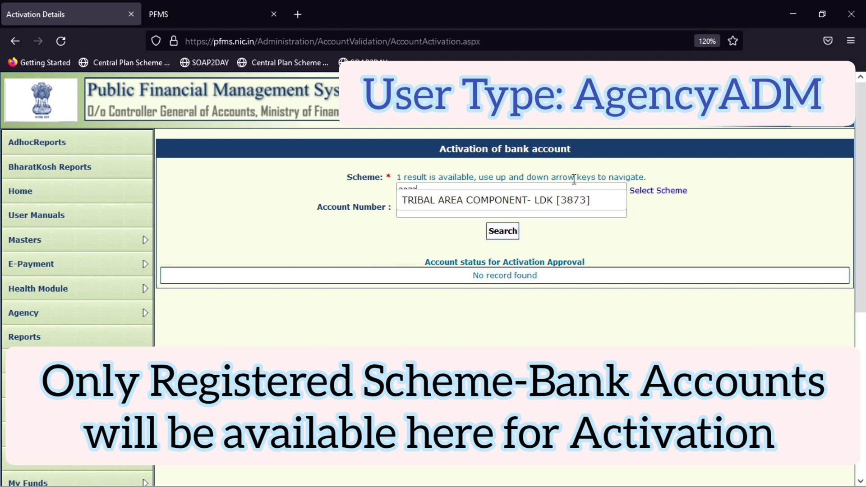
click(568, 200)
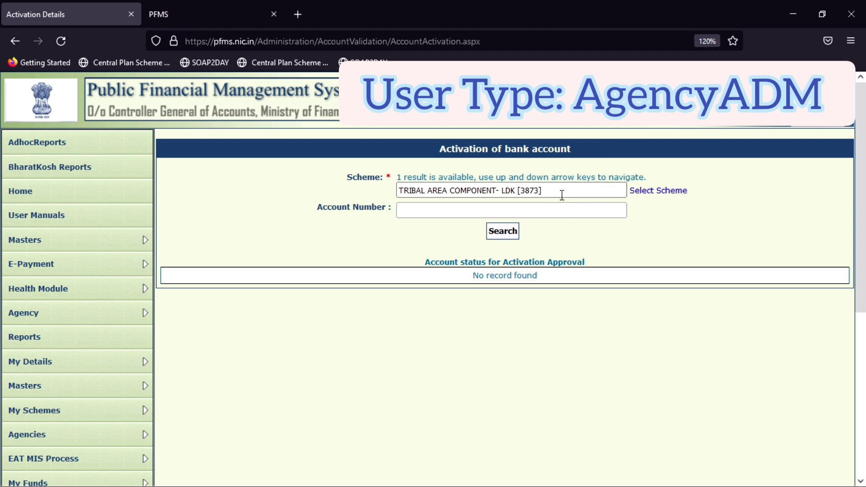
click(511, 237)
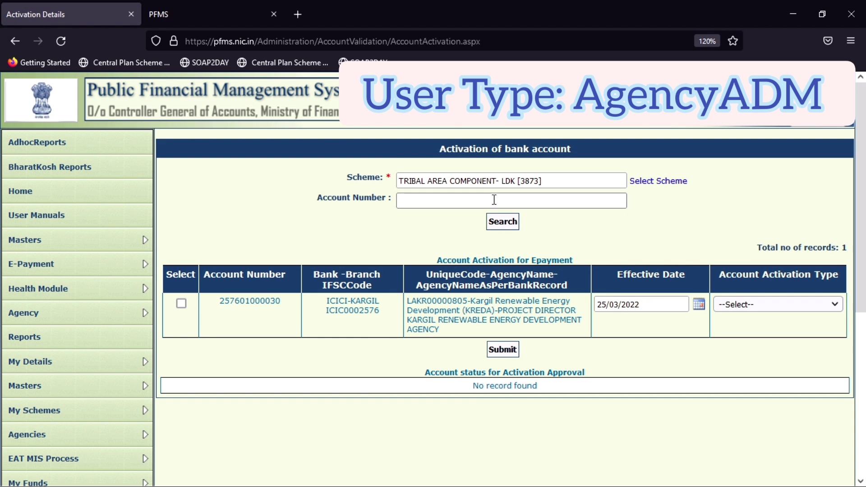
Step: Select the scheme's account row and set activation type to EPaymentUsingInternetBanking
drag(545, 178, 401, 181)
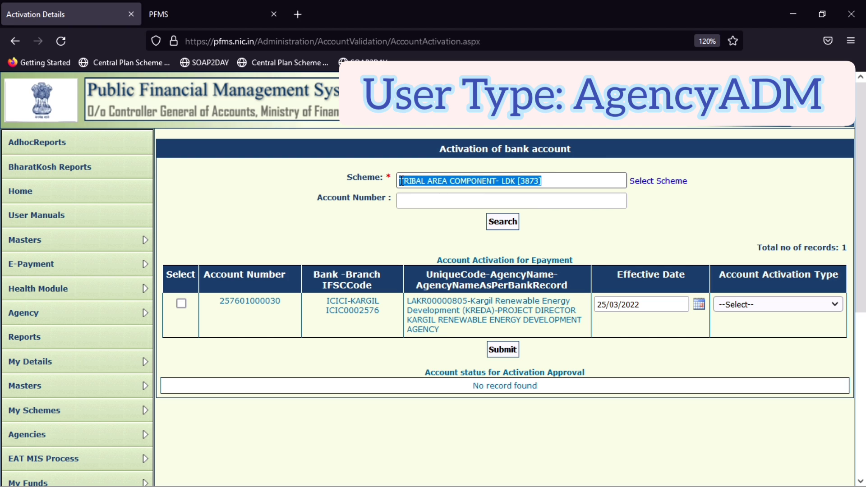
click(363, 238)
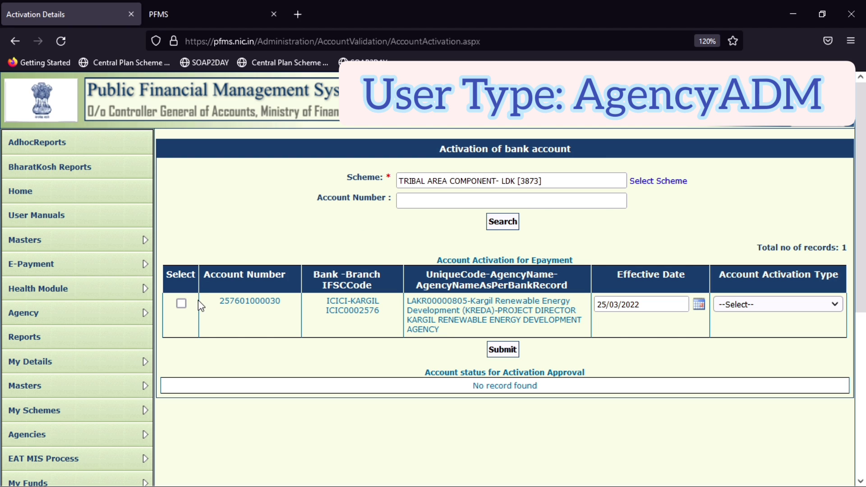
click(182, 304)
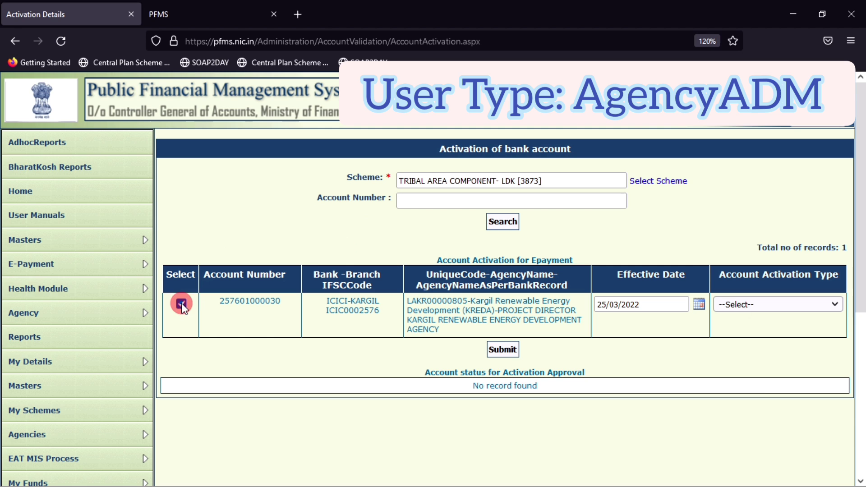
click(751, 311)
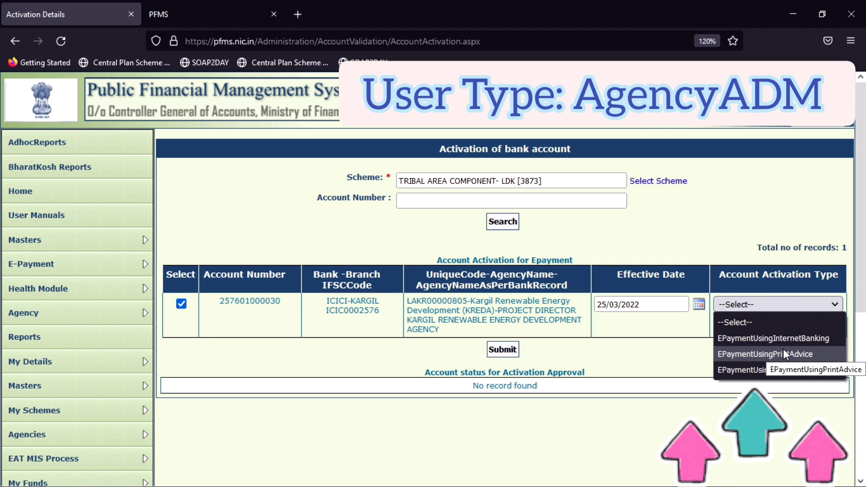
click(824, 337)
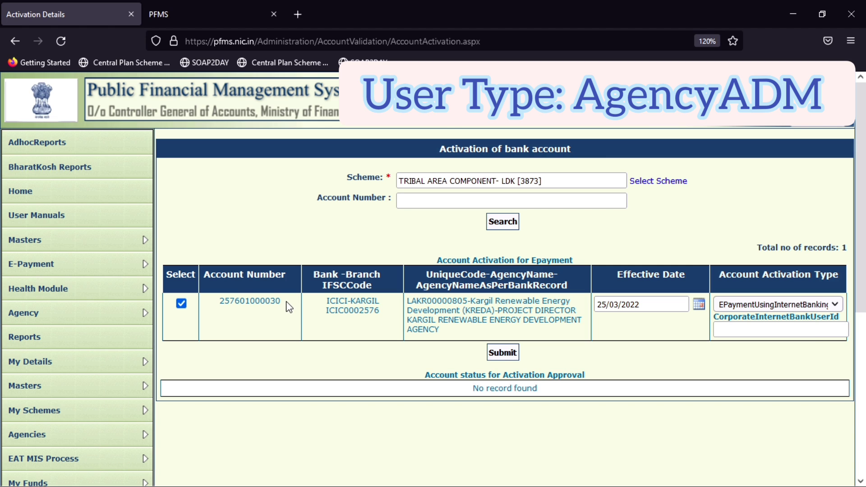
Step: Change the activation type to EPaymentUsingPrintAdvice, then submit and confirm the account
drag(285, 302, 219, 301)
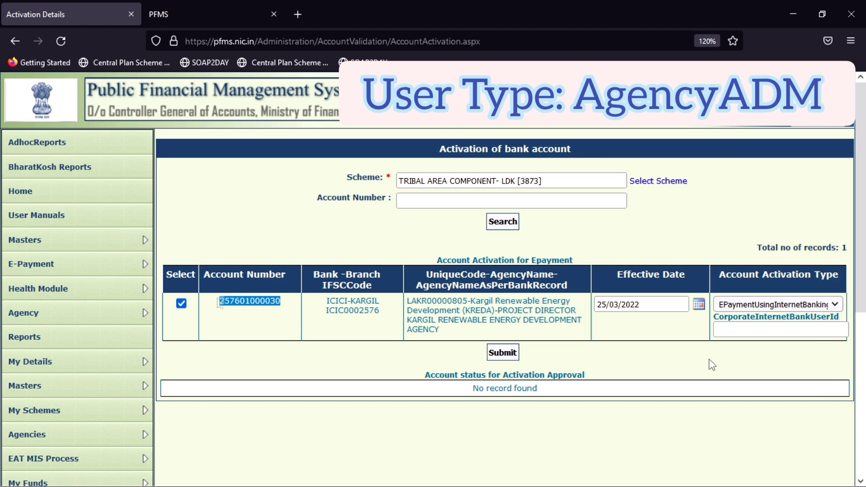
click(747, 306)
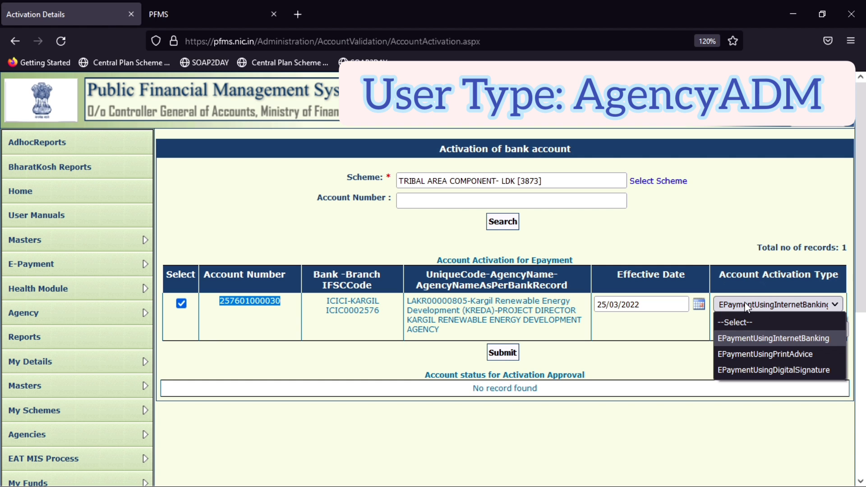
click(754, 356)
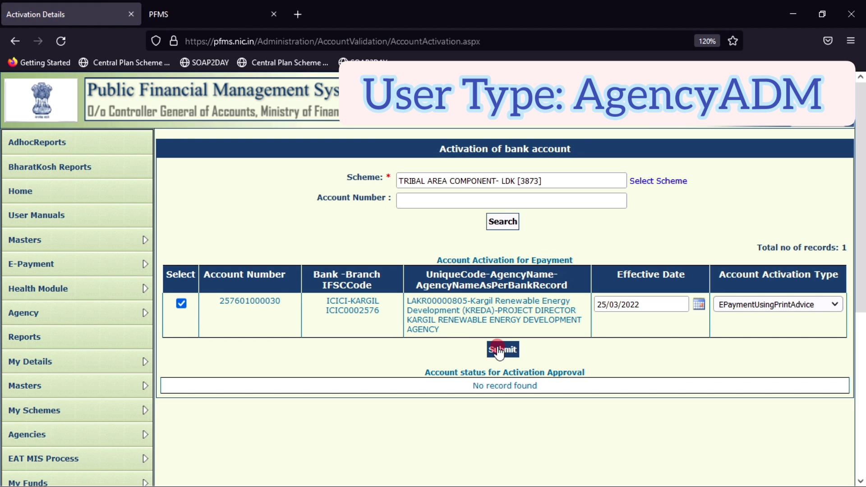
click(500, 348)
click(490, 301)
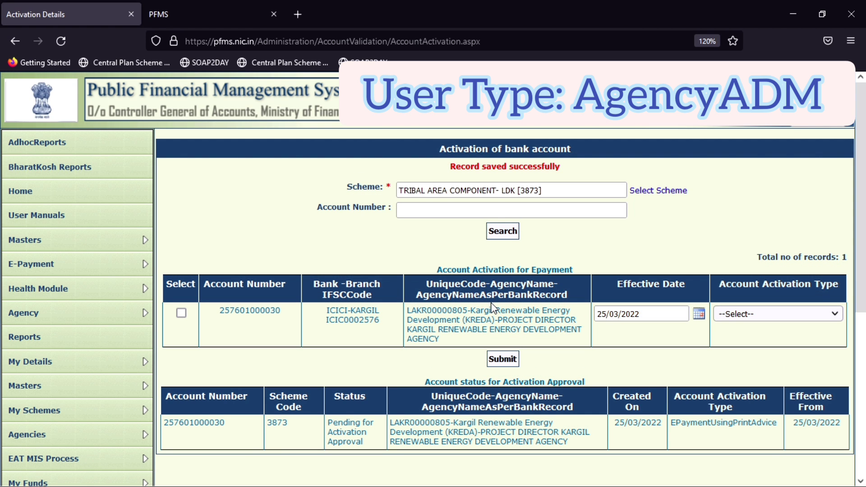
scroll(491, 303, down, 2)
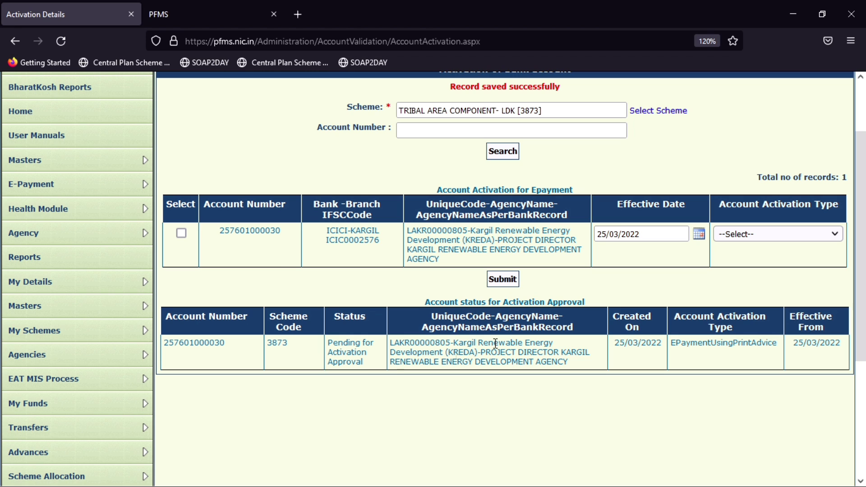
drag(373, 365, 327, 343)
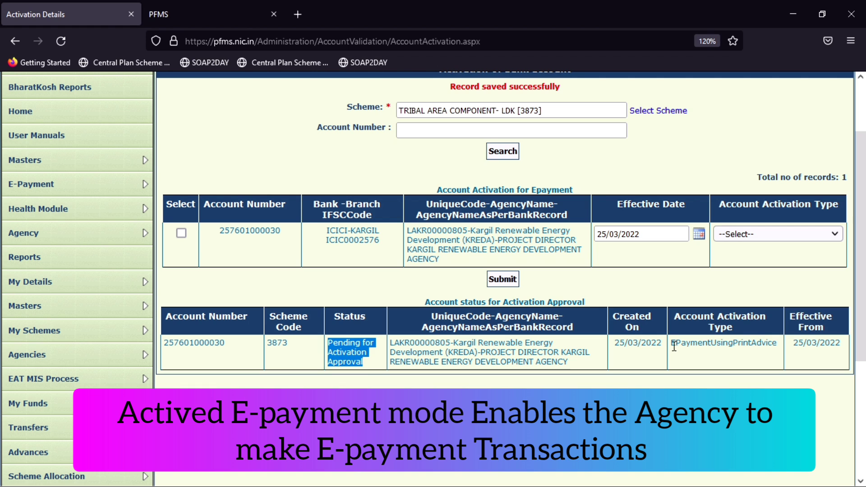
drag(672, 343, 685, 402)
click(685, 402)
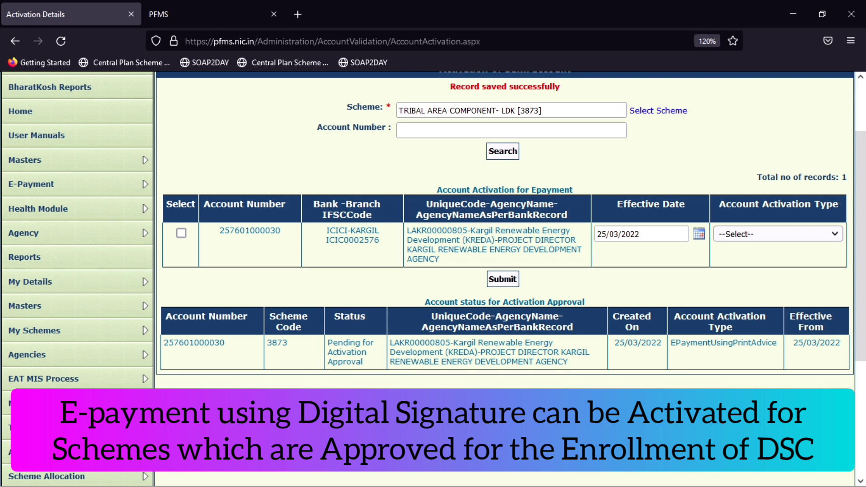
Step: Select the account again, choose EPaymentUsingDigitalSignature, then submit and confirm the request
click(181, 234)
click(741, 234)
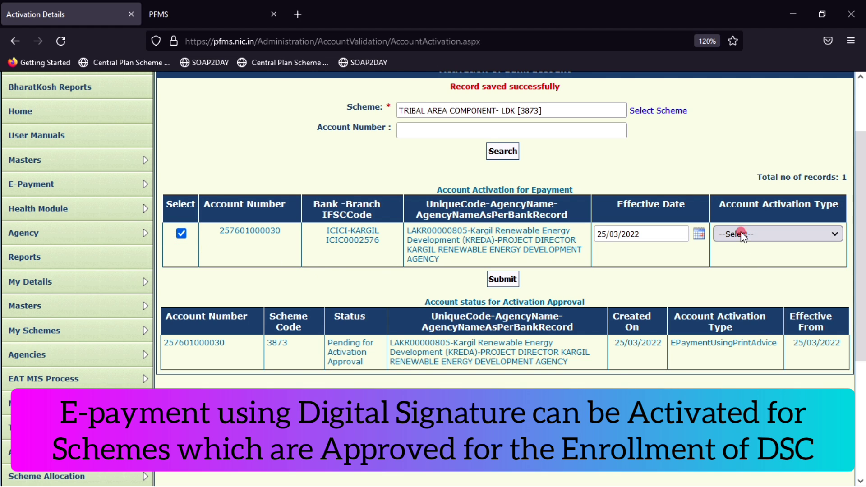
click(748, 282)
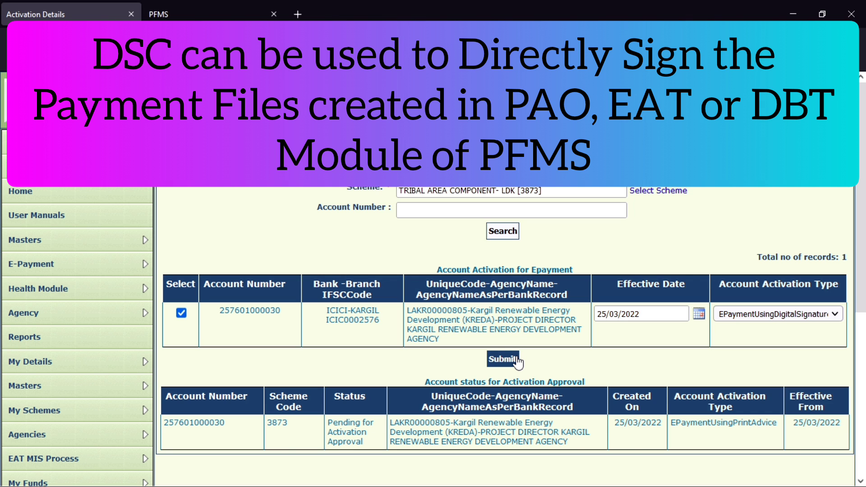
click(506, 360)
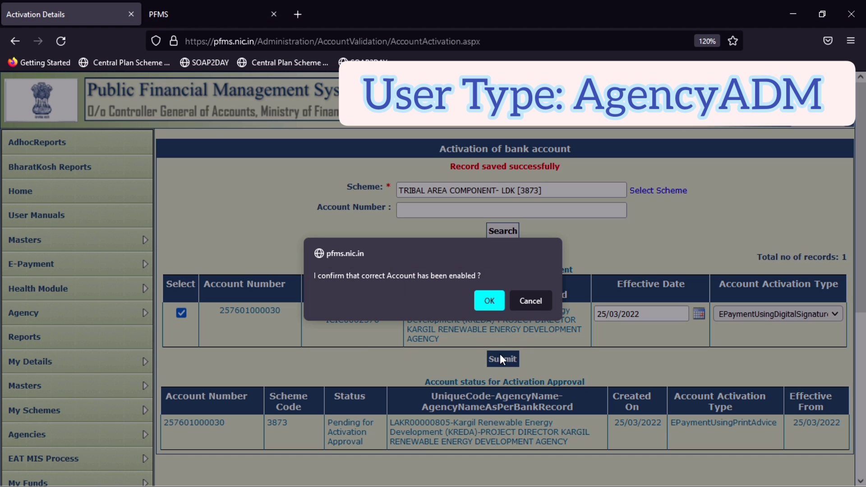
click(489, 301)
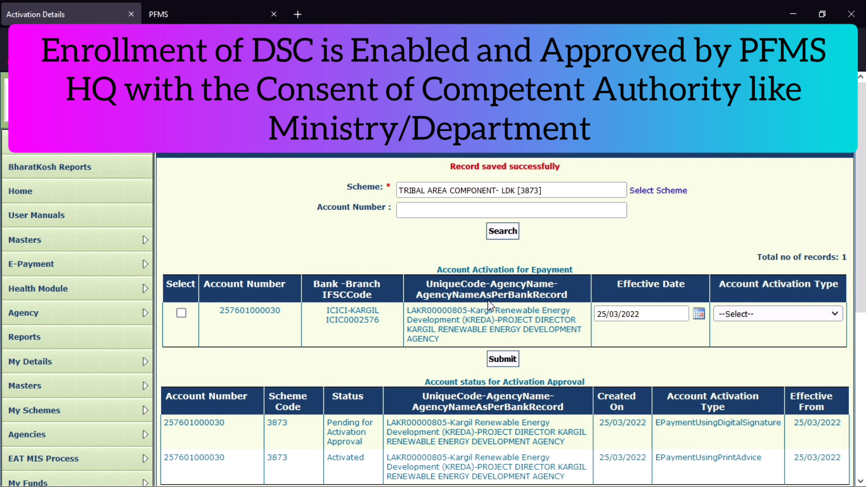
scroll(488, 299, down, 2)
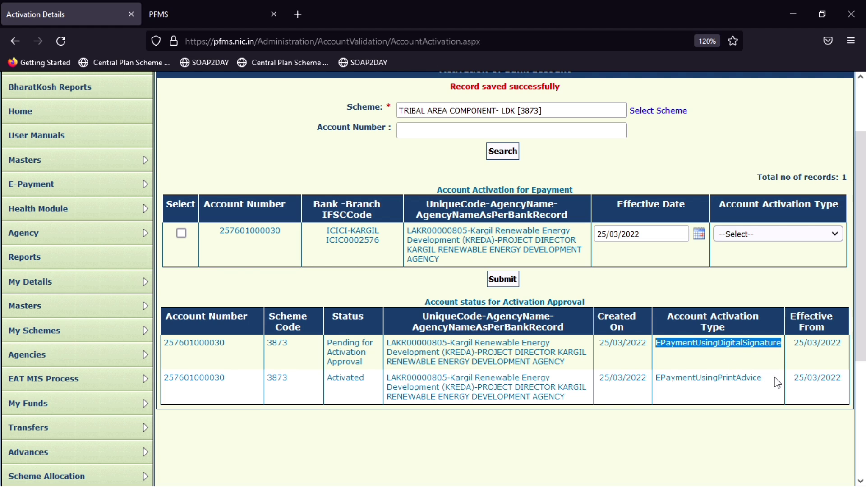
Step: Highlight scheme 3873's EPaymentUsingPrintAdvice entry and its Activated status
drag(774, 378, 657, 379)
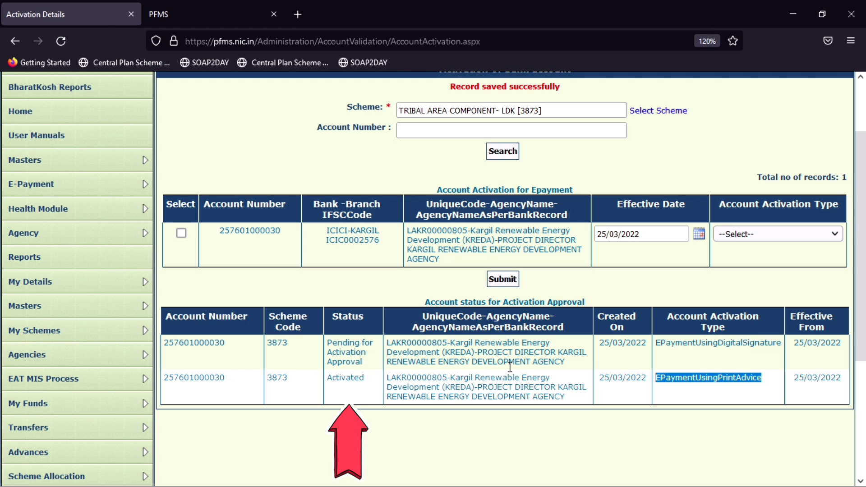
click(365, 379)
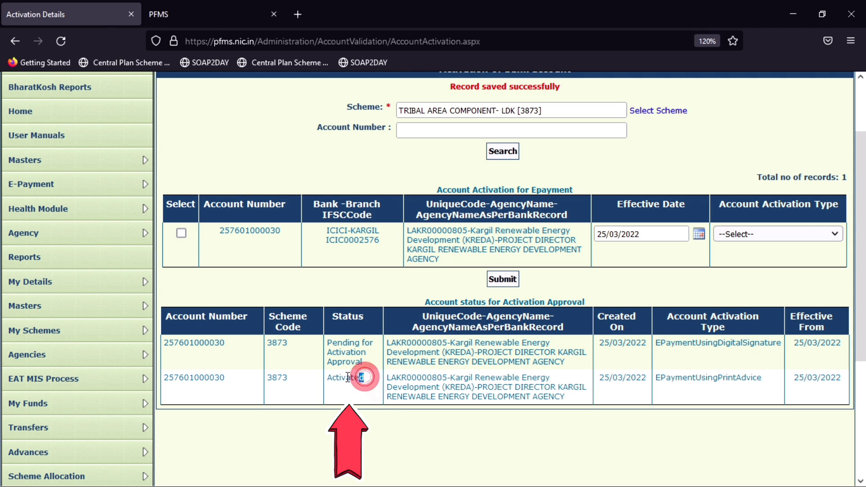